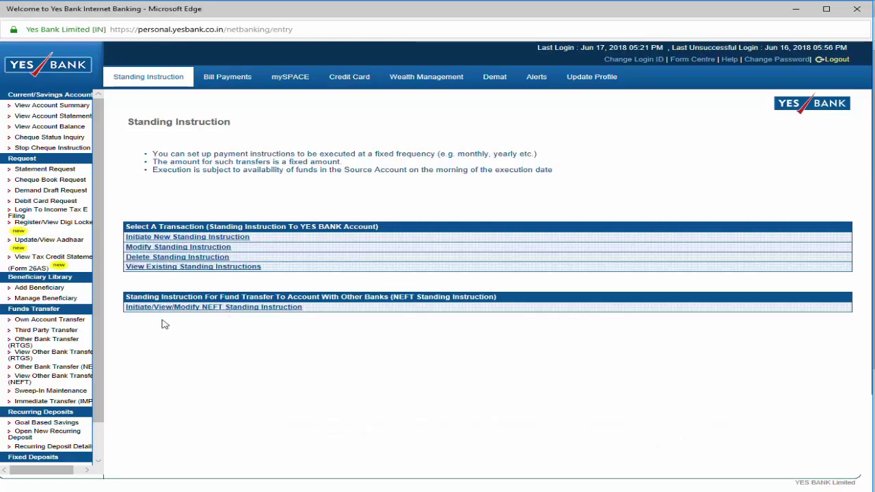
# Open the NEFT Standing Instructions page and read through its note bullets.
pyautogui.click(224, 313)
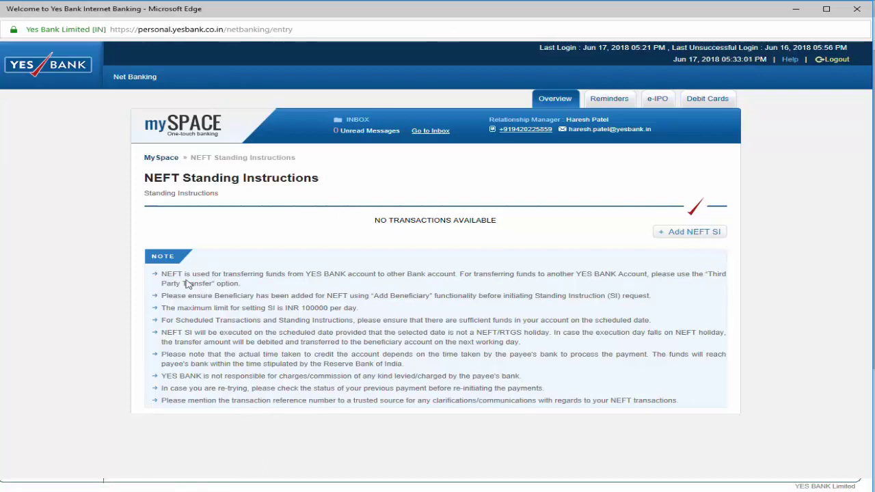
pyautogui.moveTo(170, 276); pyautogui.dragTo(490, 333)
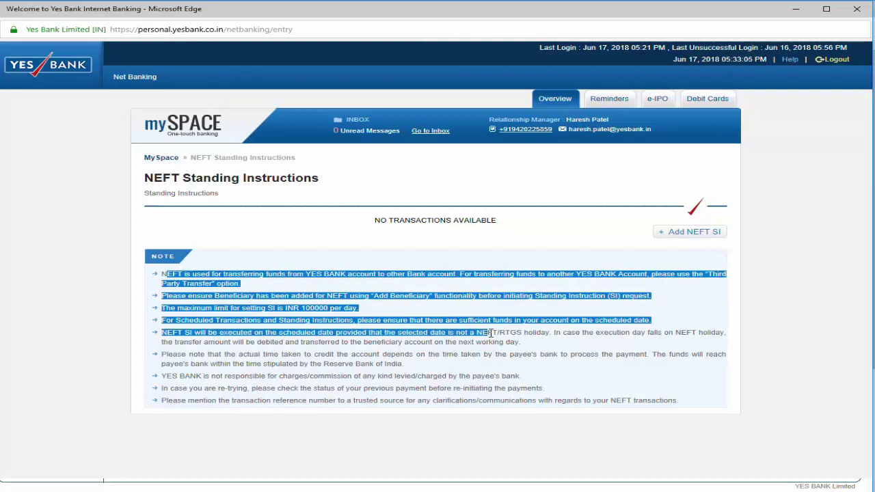
pyautogui.moveTo(491, 333); pyautogui.dragTo(497, 382)
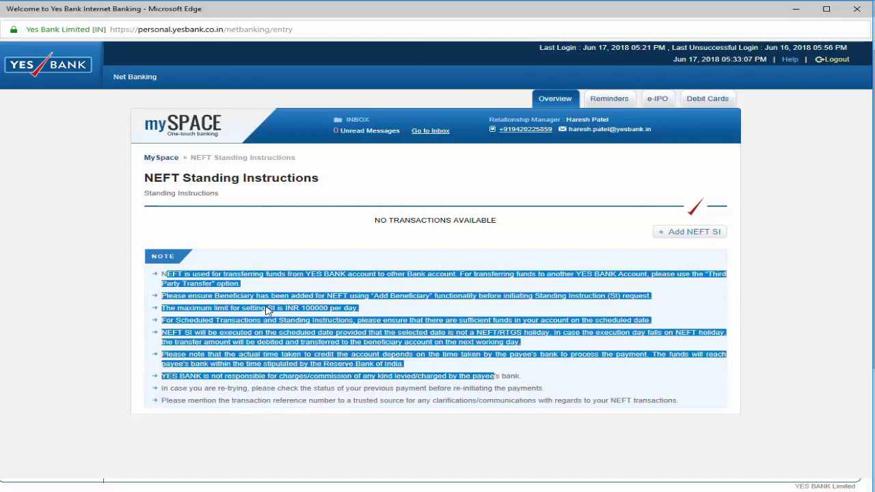
pyautogui.click(294, 308)
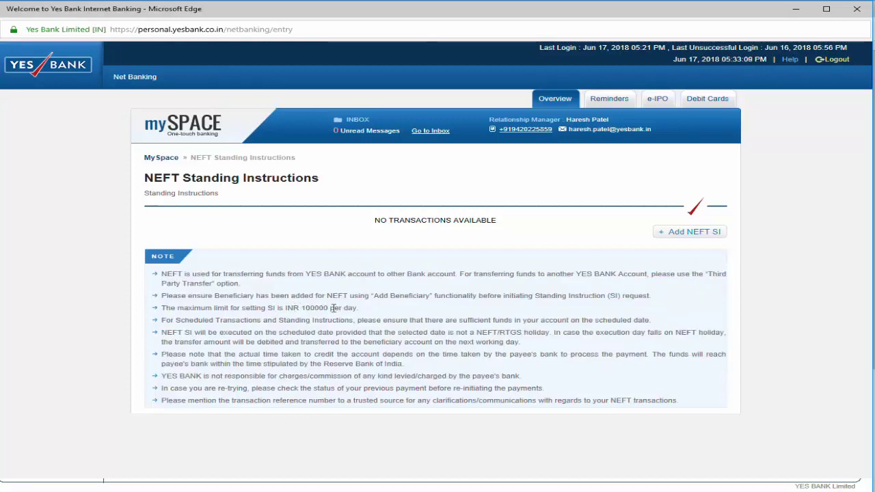
# Review notes on the INR 100000 daily limit, beneficiary requirement, funds and holiday execution.
pyautogui.moveTo(328, 307); pyautogui.dragTo(314, 310)
pyautogui.moveTo(207, 295); pyautogui.dragTo(567, 300)
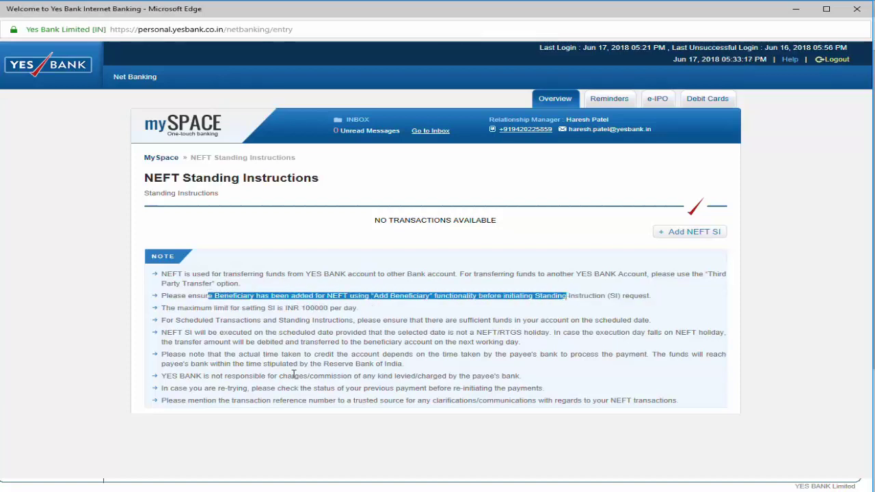
pyautogui.click(244, 319)
pyautogui.moveTo(239, 320); pyautogui.dragTo(274, 341)
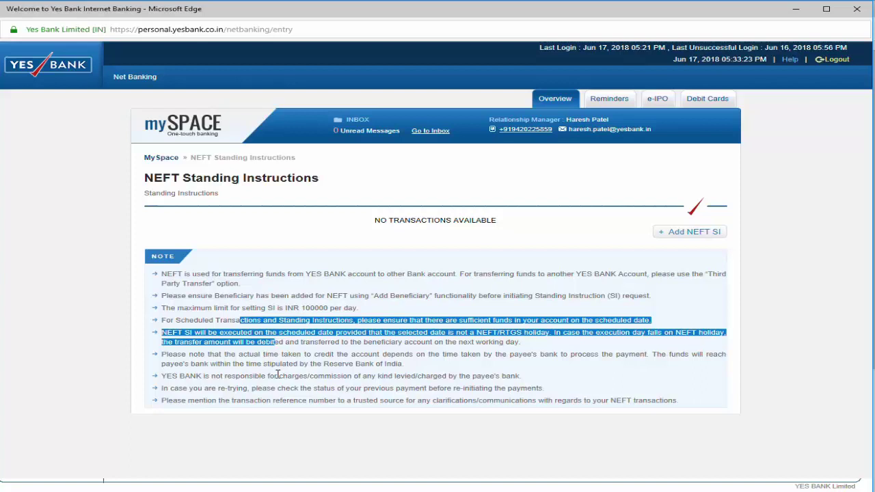
pyautogui.click(683, 236)
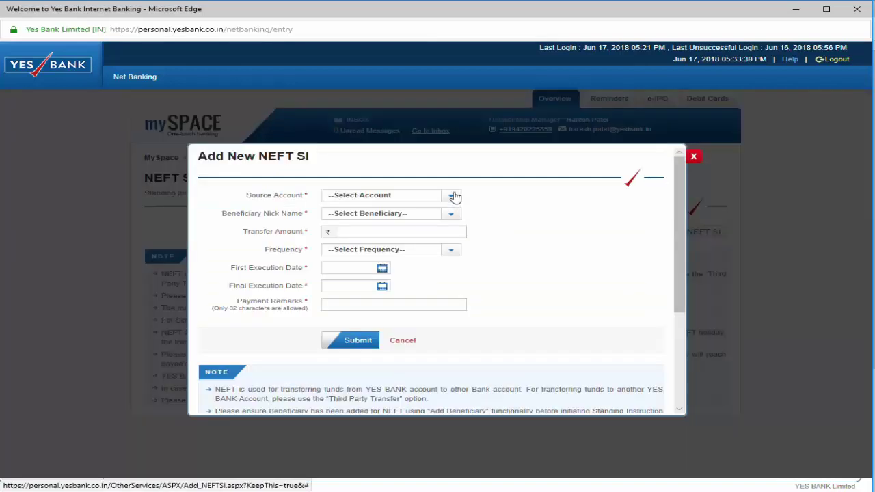
pyautogui.click(454, 197)
pyautogui.click(366, 225)
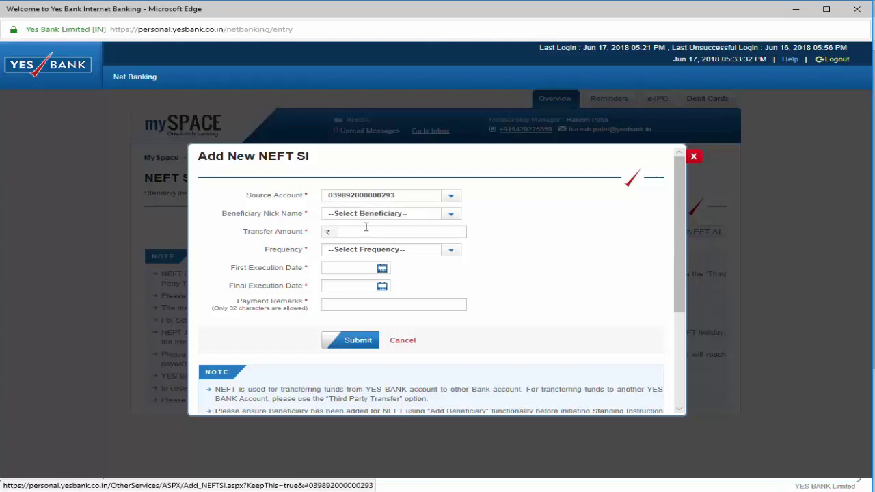
pyautogui.click(449, 214)
pyautogui.click(423, 278)
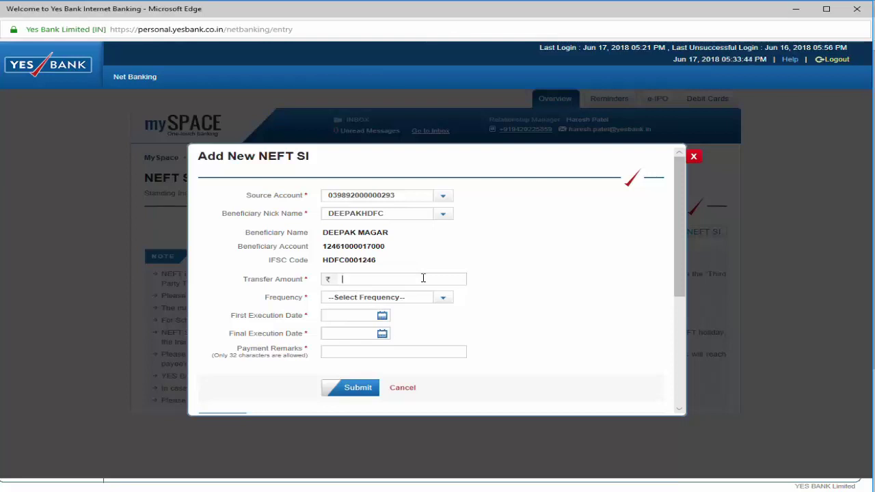
# Set the transfer amount to 1000 with Monthly frequency.
pyautogui.write('100')
pyautogui.write('0')
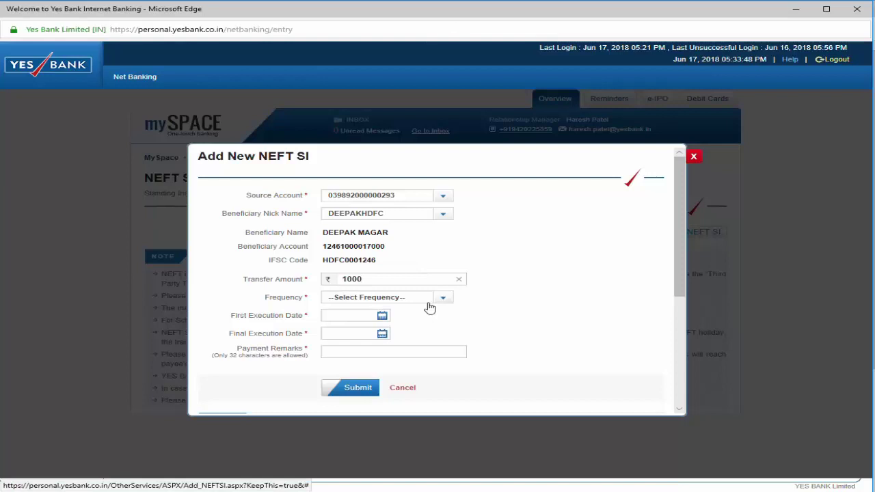
pyautogui.click(441, 303)
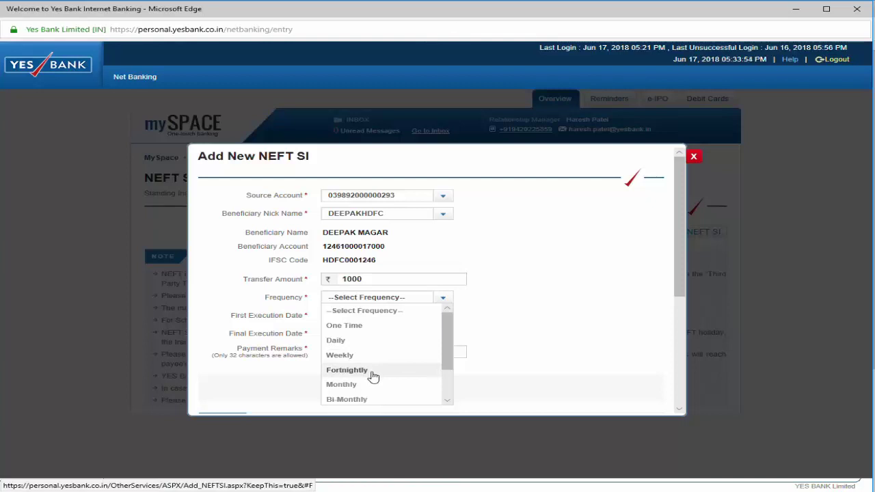
pyautogui.scroll(-1, 371, 375)
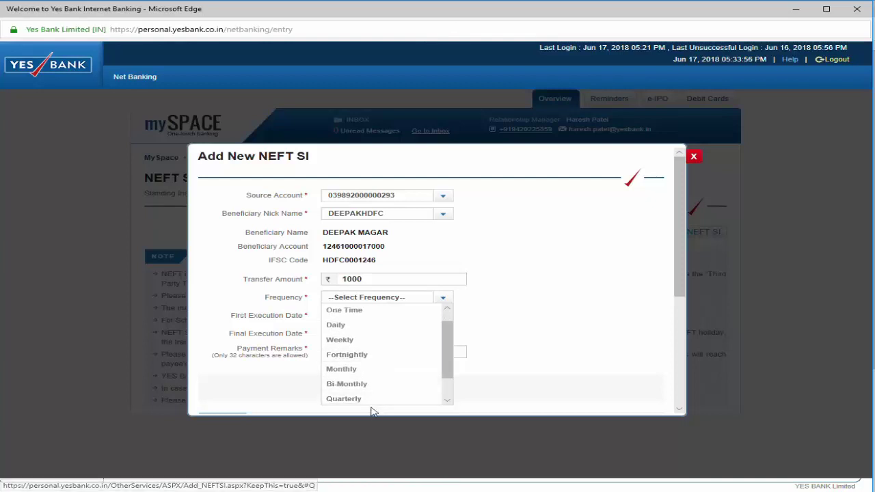
pyautogui.click(357, 369)
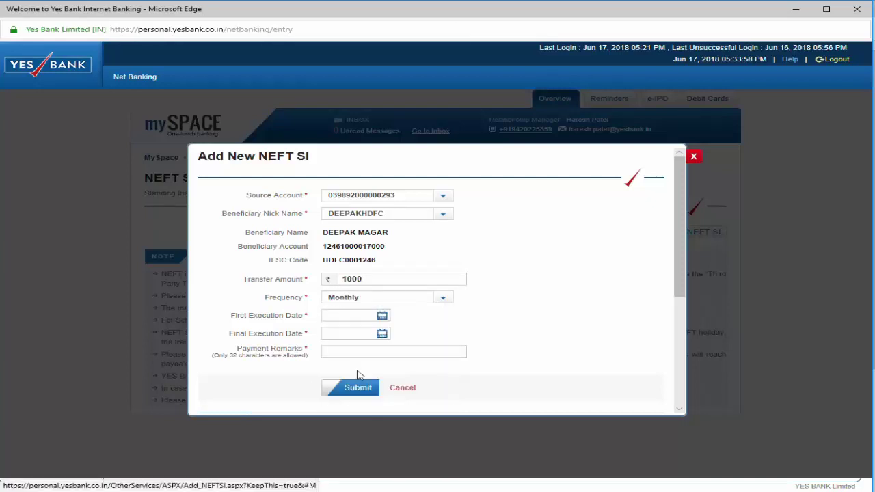
# Set execution dates from 1 July 2018 to 1 June 2019.
pyautogui.click(381, 316)
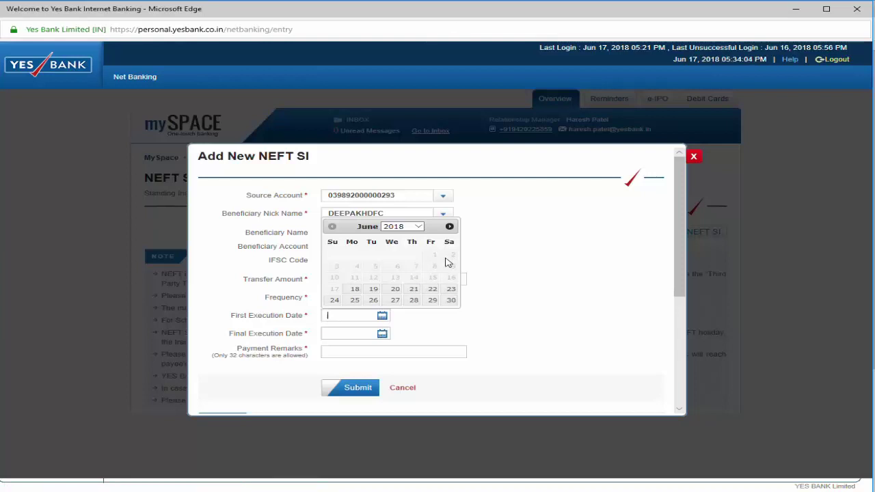
pyautogui.click(449, 226)
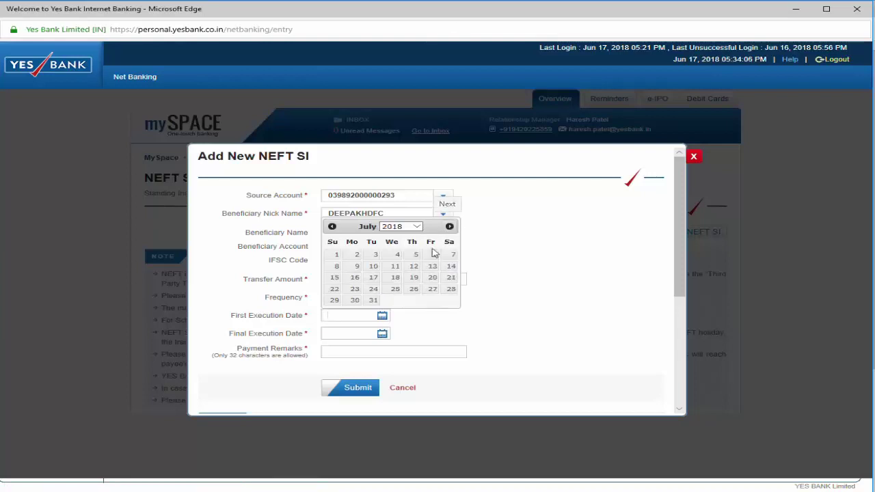
pyautogui.click(336, 256)
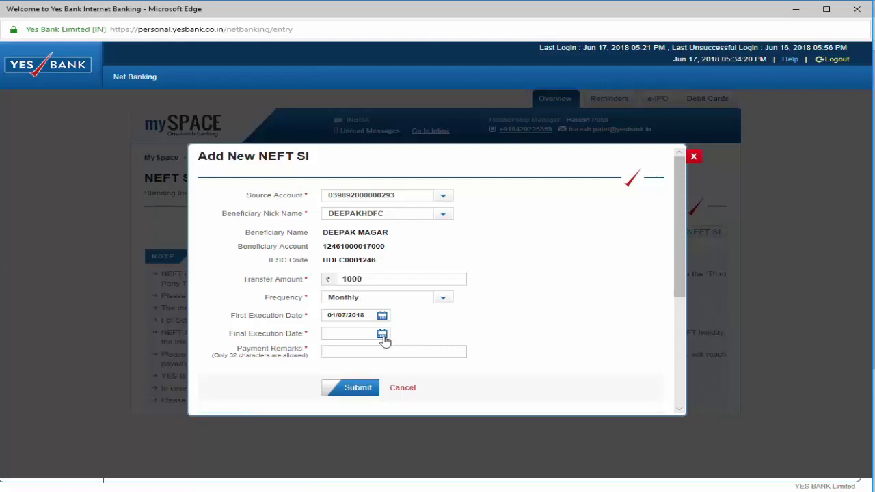
pyautogui.click(382, 334)
pyautogui.click(418, 246)
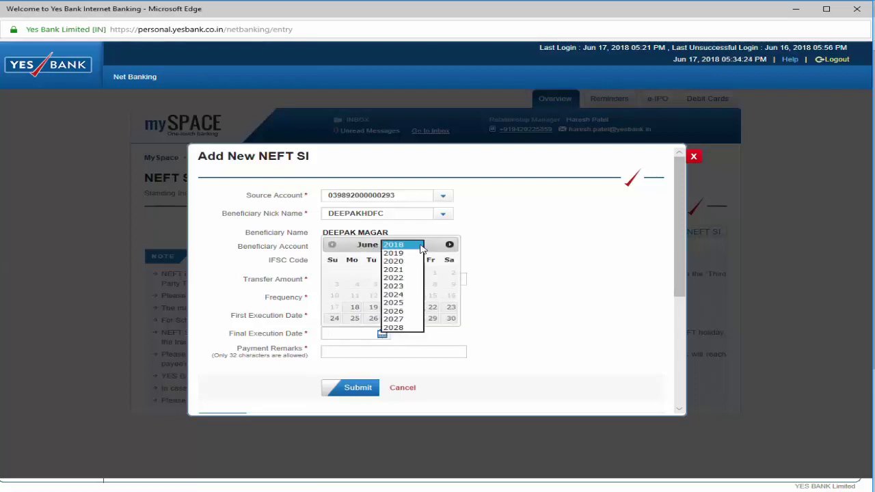
pyautogui.click(393, 254)
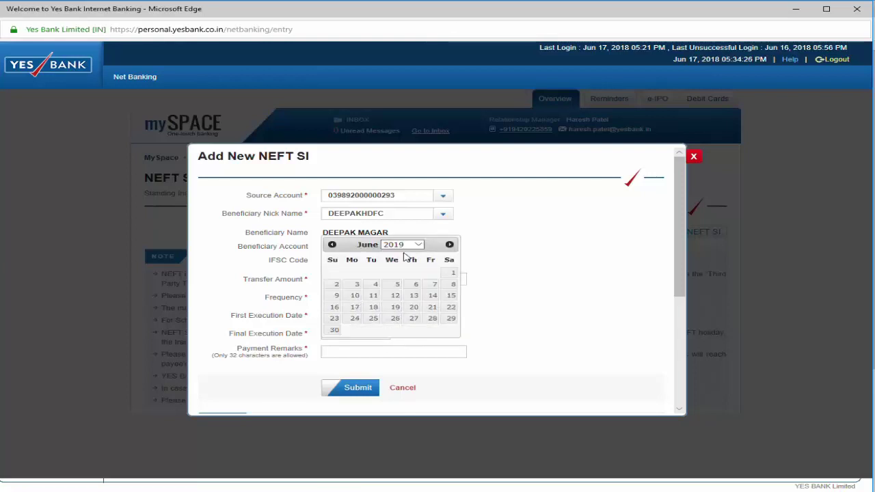
pyautogui.click(449, 275)
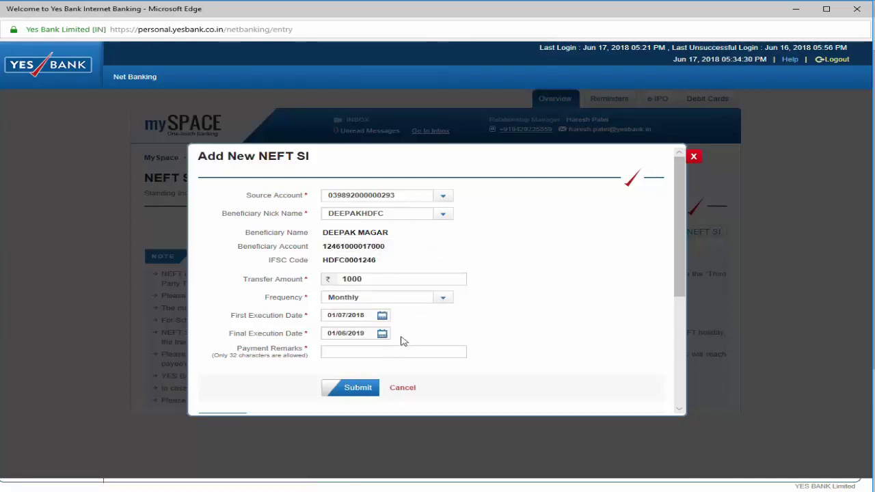
# Enter remarks 'HowToBank Test Transfer' and submit the SI for review.
pyautogui.click(378, 352)
pyautogui.write('HowTo')
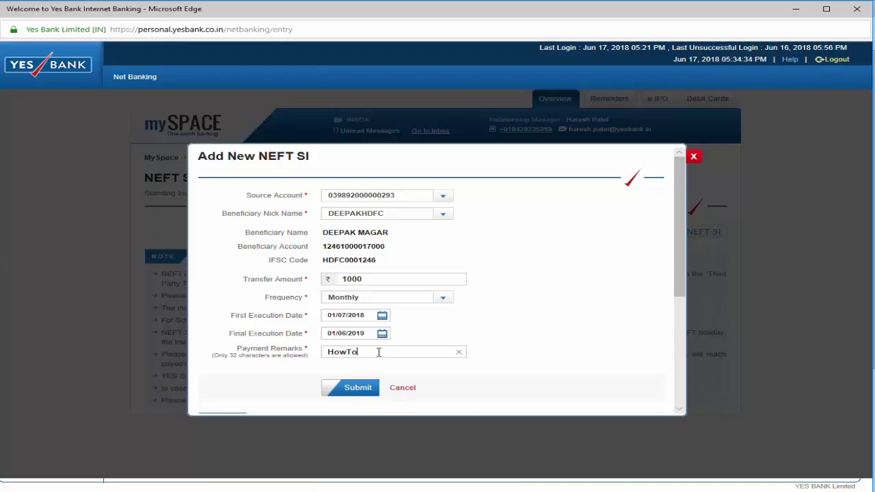
pyautogui.write('Bank Test ')
pyautogui.write('Transfer')
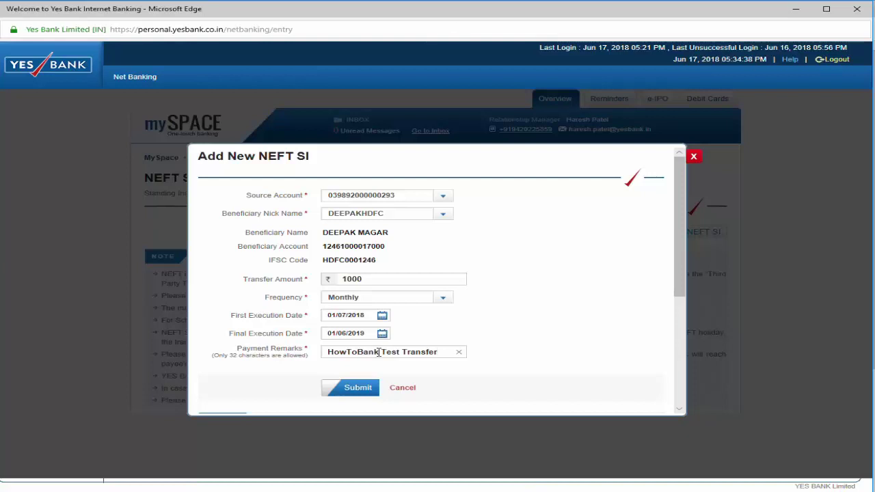
pyautogui.click(356, 388)
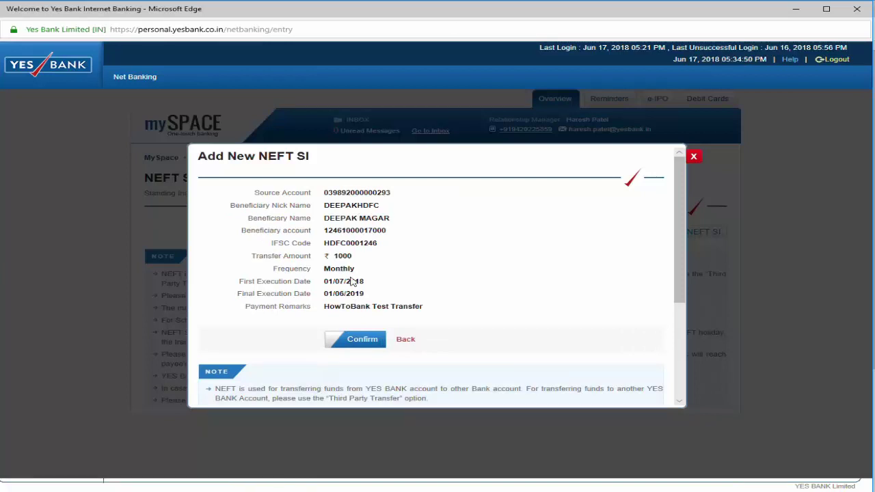
# Read the NEFT note on the summary, including the Third Party Transfer mention.
pyautogui.moveTo(272, 395); pyautogui.dragTo(354, 392)
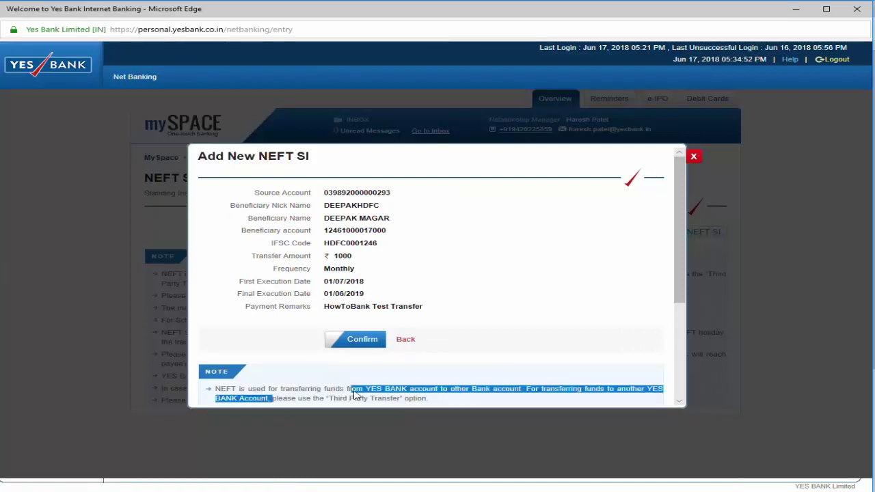
pyautogui.click(354, 394)
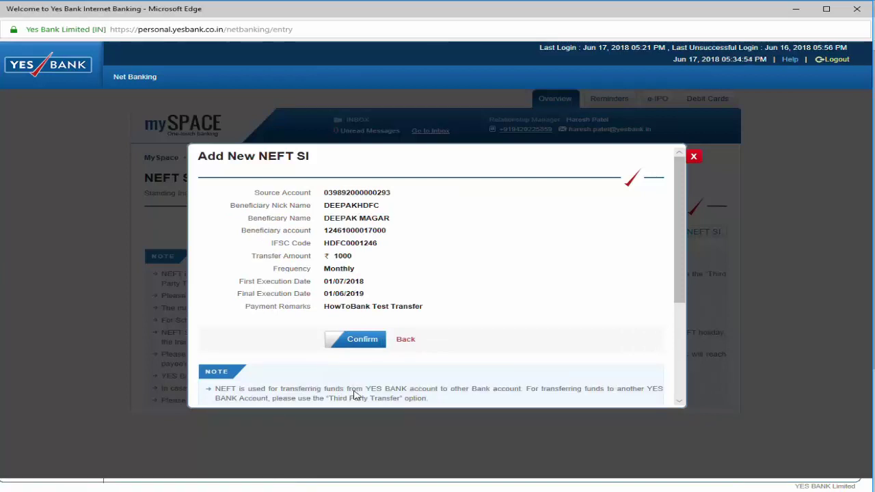
pyautogui.moveTo(481, 389); pyautogui.dragTo(517, 380)
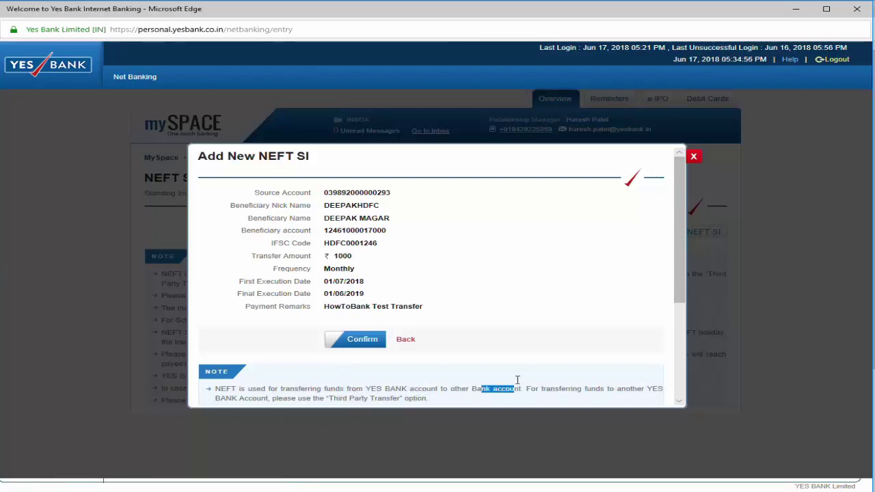
pyautogui.moveTo(617, 389); pyautogui.dragTo(661, 389)
pyautogui.moveTo(313, 397); pyautogui.dragTo(404, 407)
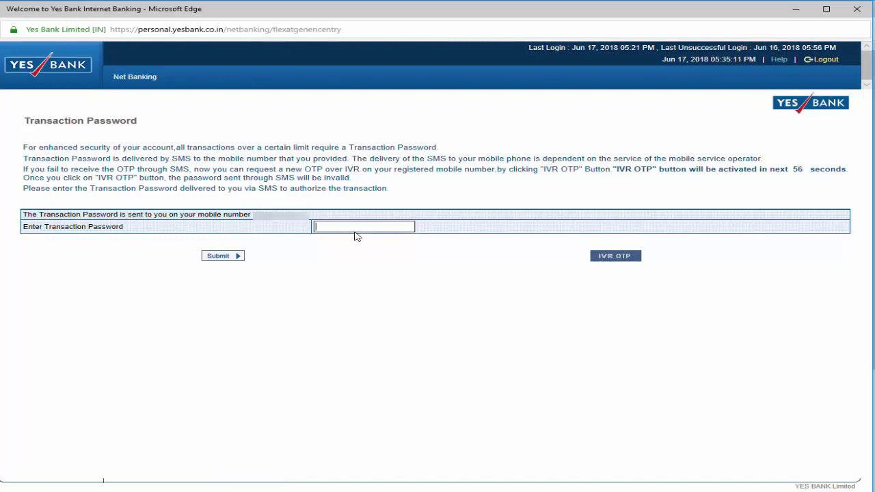
# Submit the transaction password to authorize the monthly ₹1000 NEFT SI to DEEPAKHDFC.
pyautogui.click(218, 257)
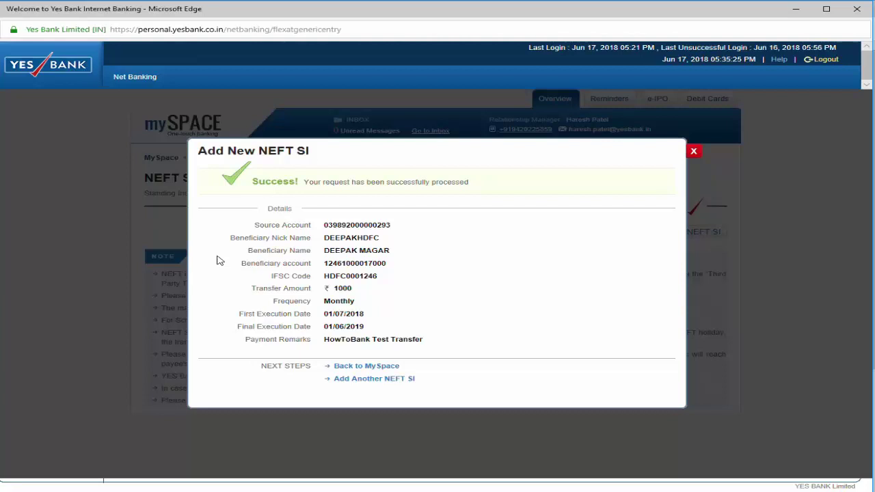